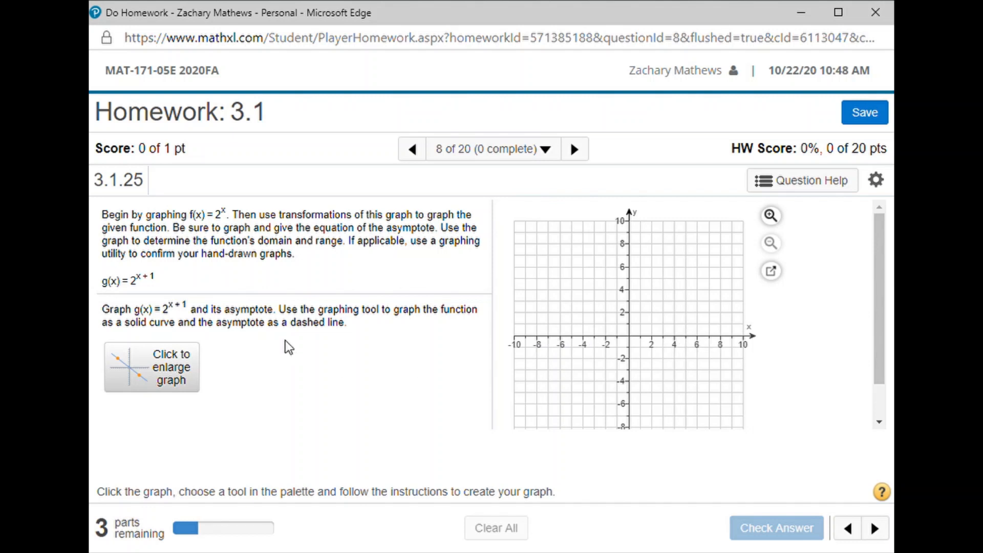
Step: On the enlarged graph, plot a solid base 2 exponential curve and set its horizontal translation to −1
left_click(137, 369)
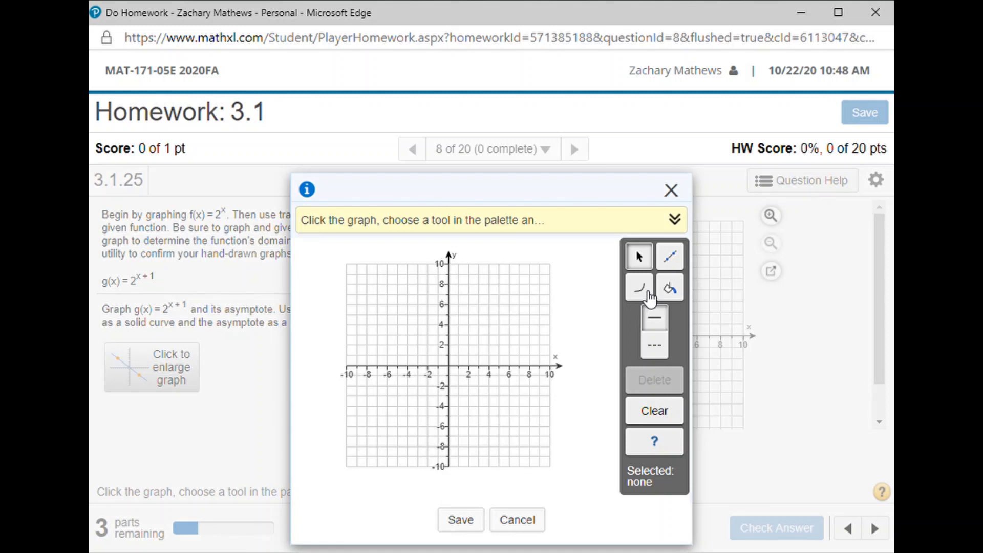
left_click(644, 290)
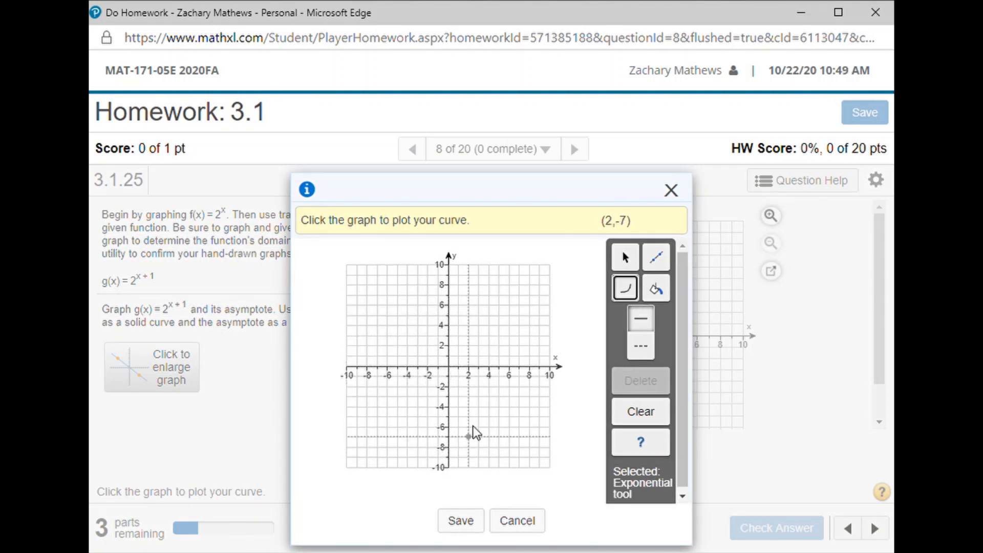
left_click(437, 355)
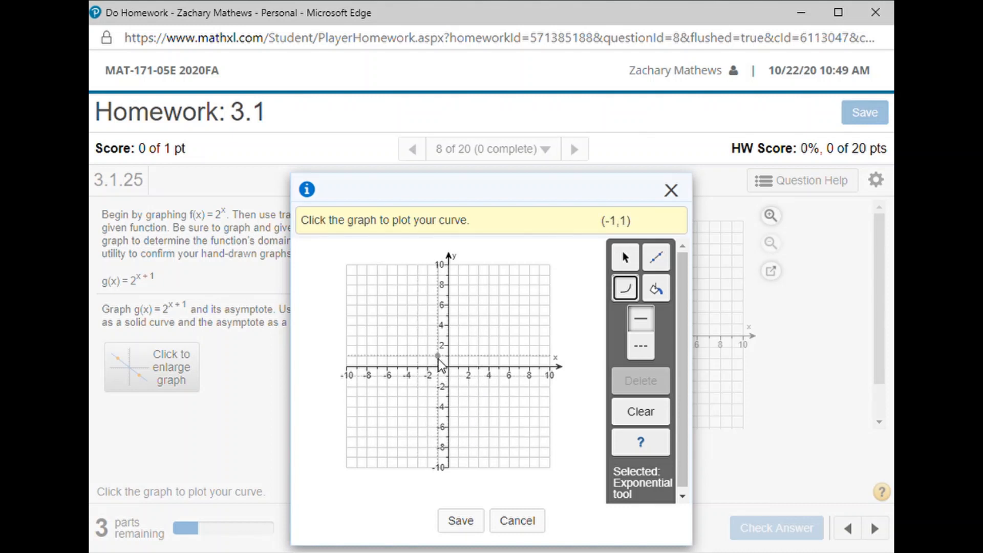
left_click(438, 360)
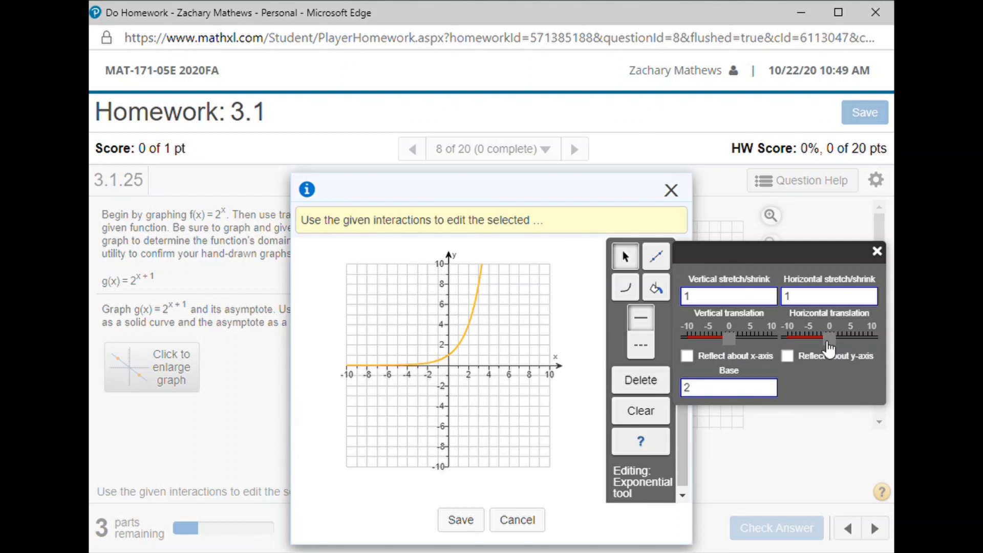
mouse_move(835, 351)
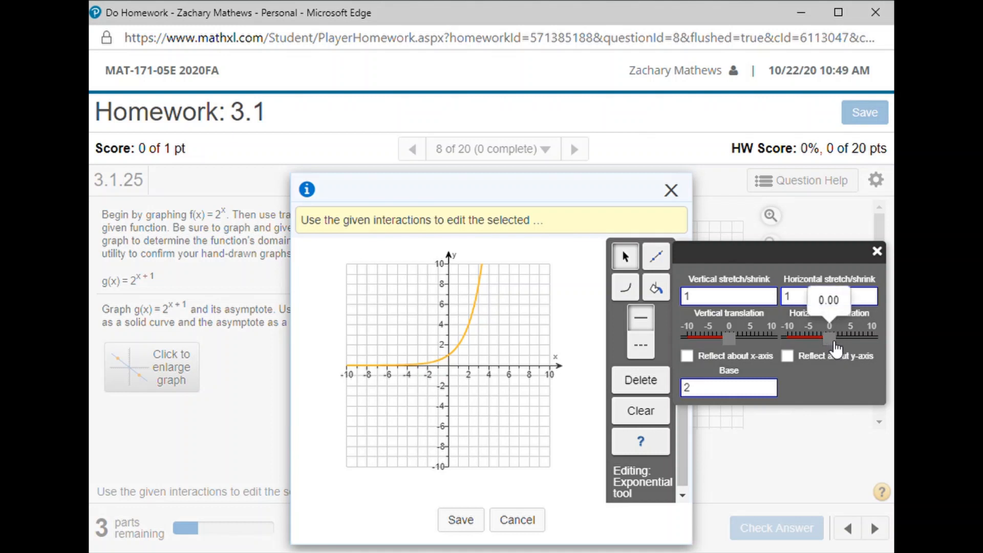
left_click_drag(830, 338, 825, 339)
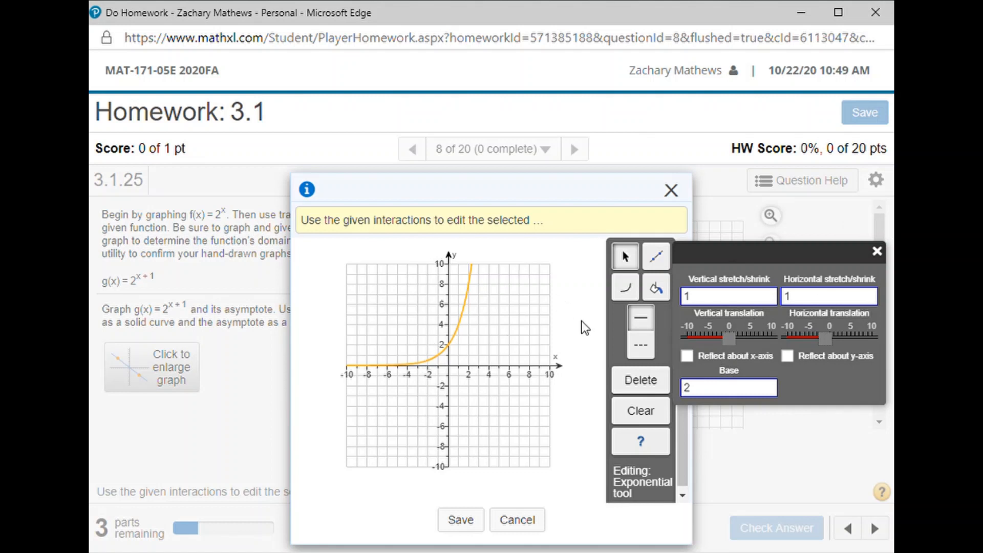
left_click(876, 252)
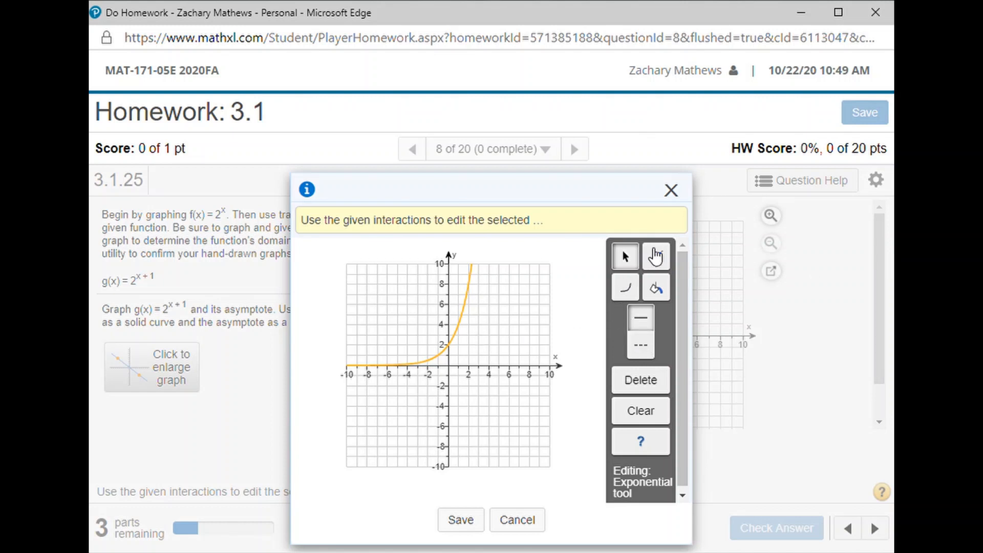
Step: Draw the asymptote as a dashed line through (0,0) and (6,0), then save the graph and check the answer
left_click(655, 261)
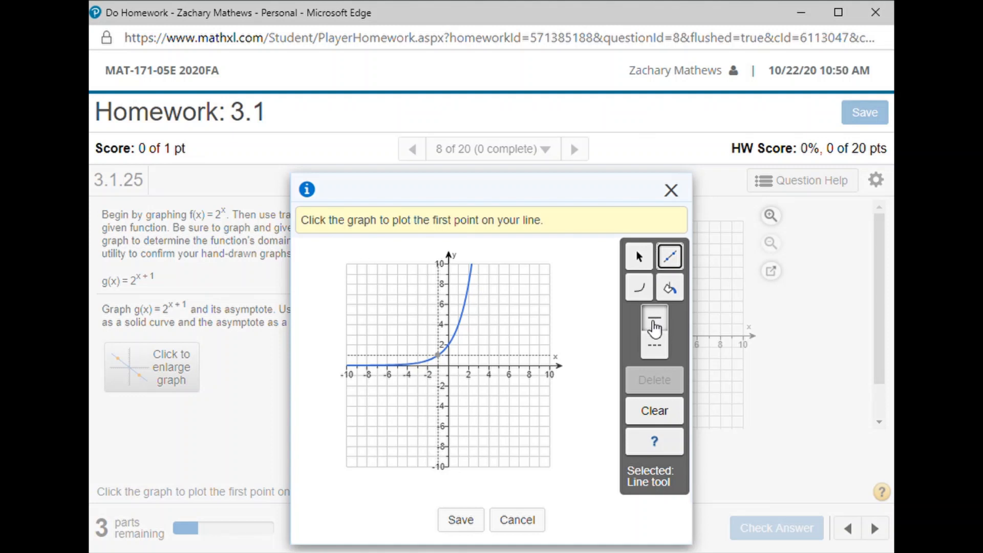
left_click(650, 349)
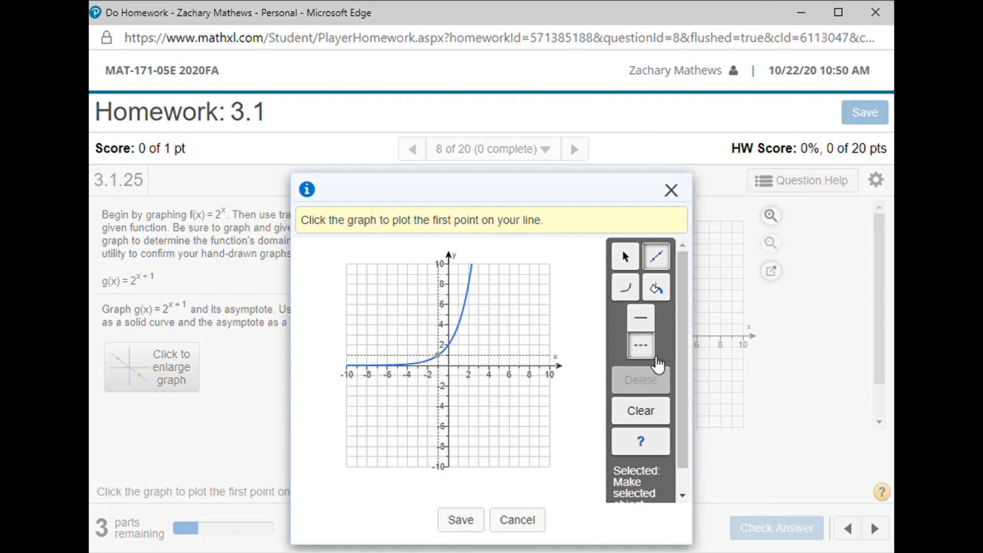
left_click(448, 367)
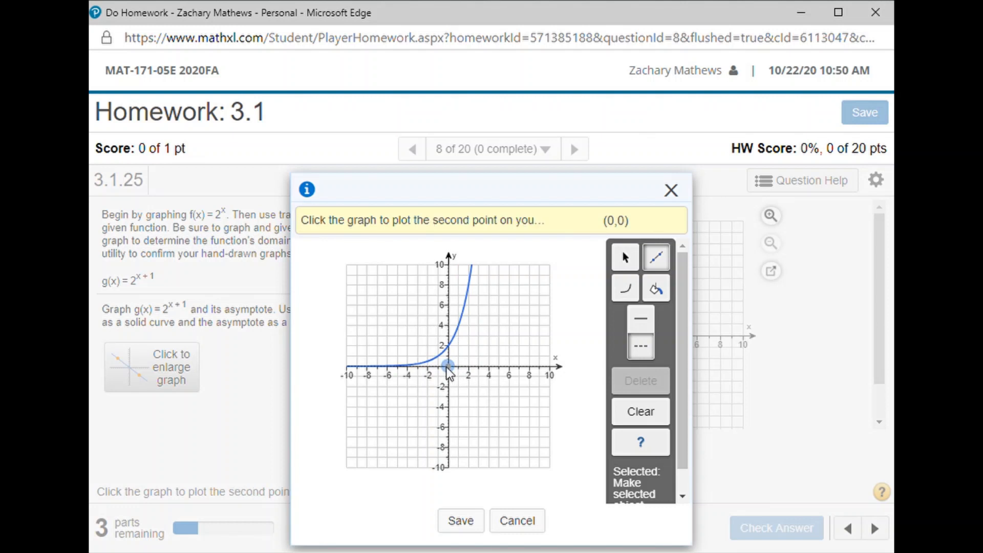
left_click(509, 366)
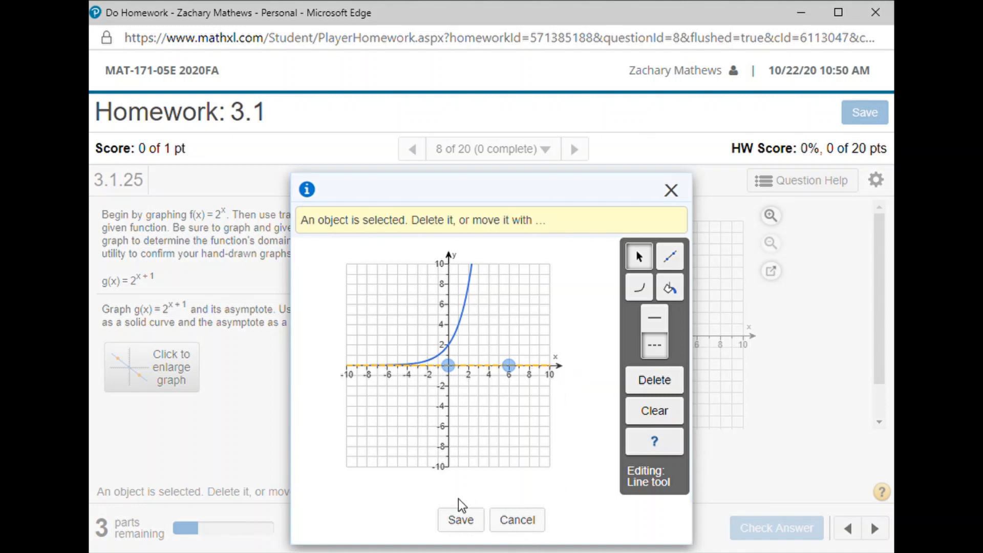
left_click(453, 521)
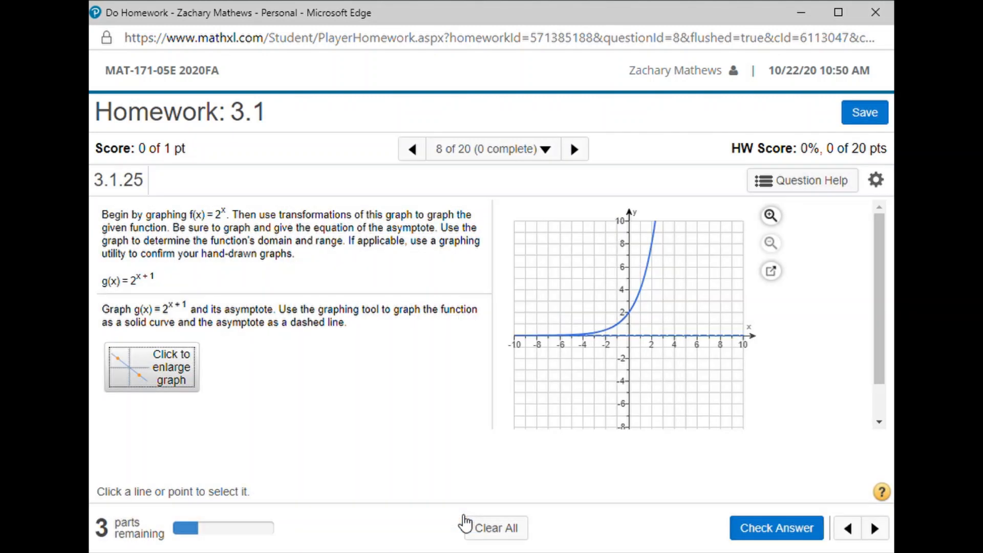
left_click(742, 529)
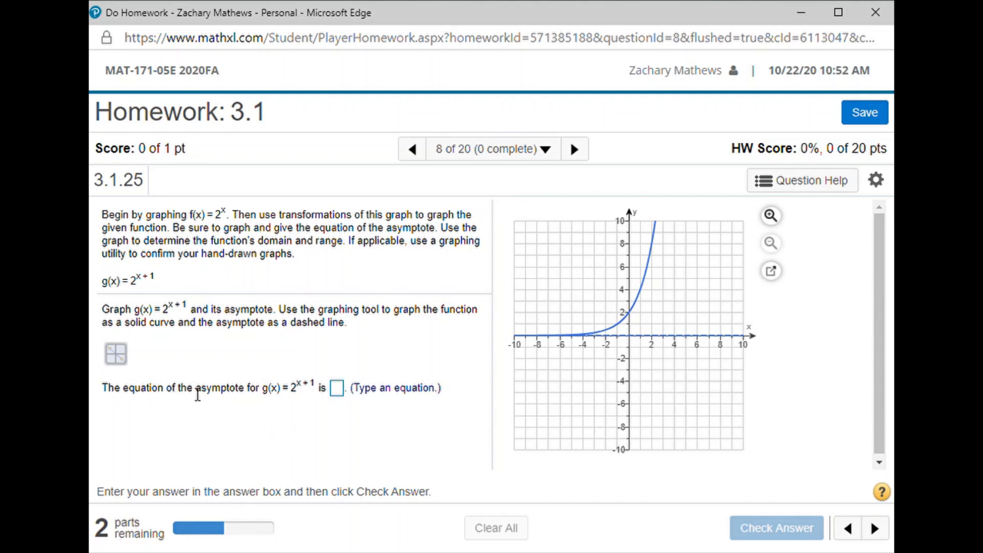
Step: Enter y = 0 as the equation of the asymptote and check the answer
left_click(336, 392)
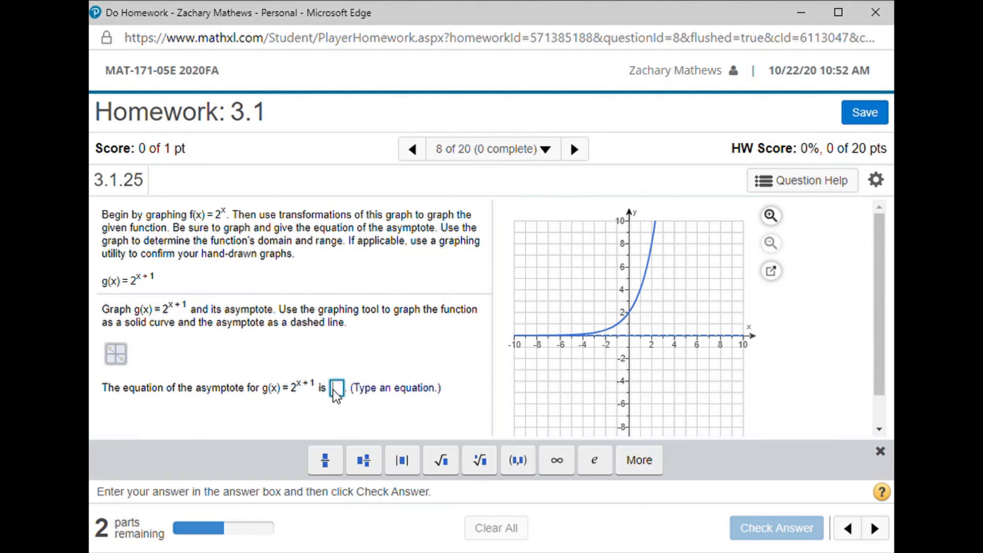
type("x")
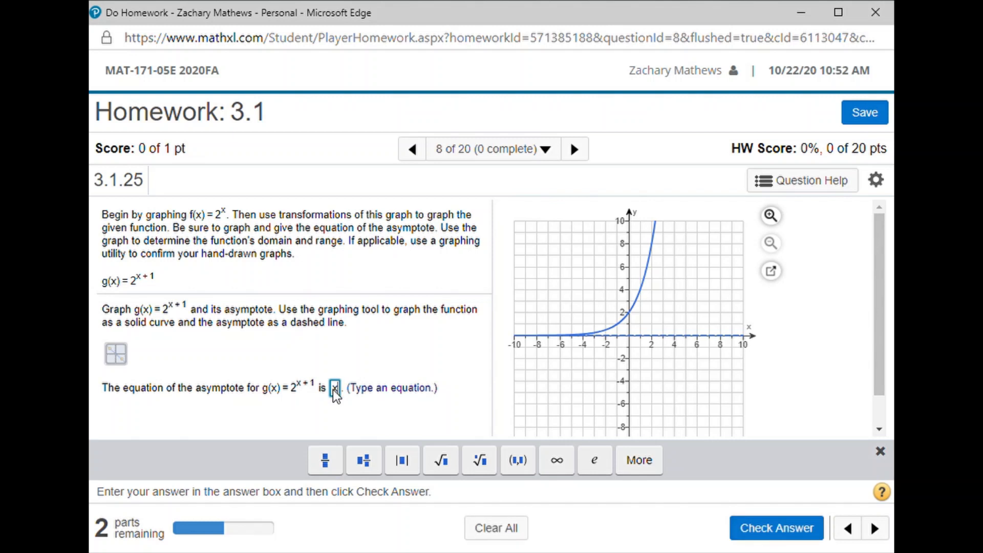
type("y = 0")
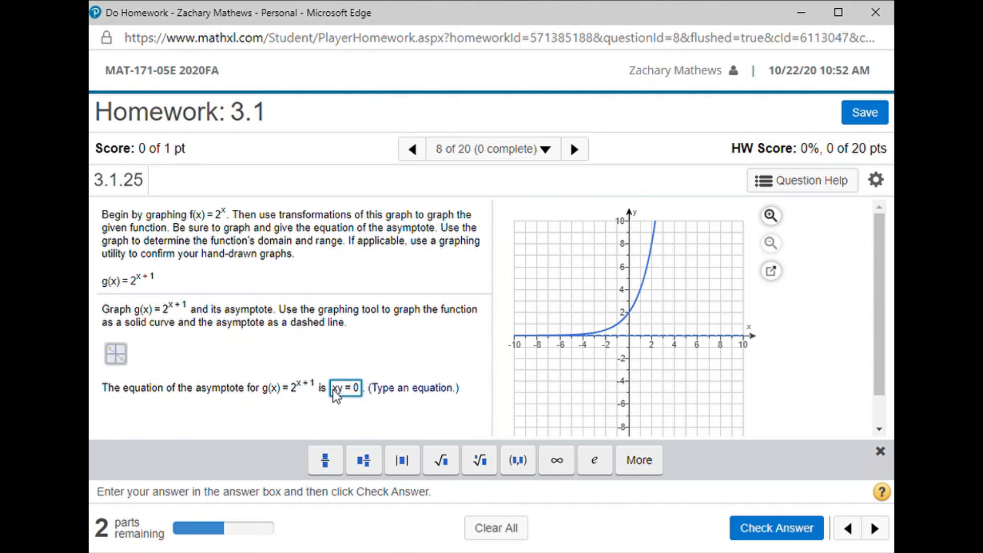
key("BackSpace")
key("BackSpace")
key("BackSpace")
key("BackSpace")
type("x ")
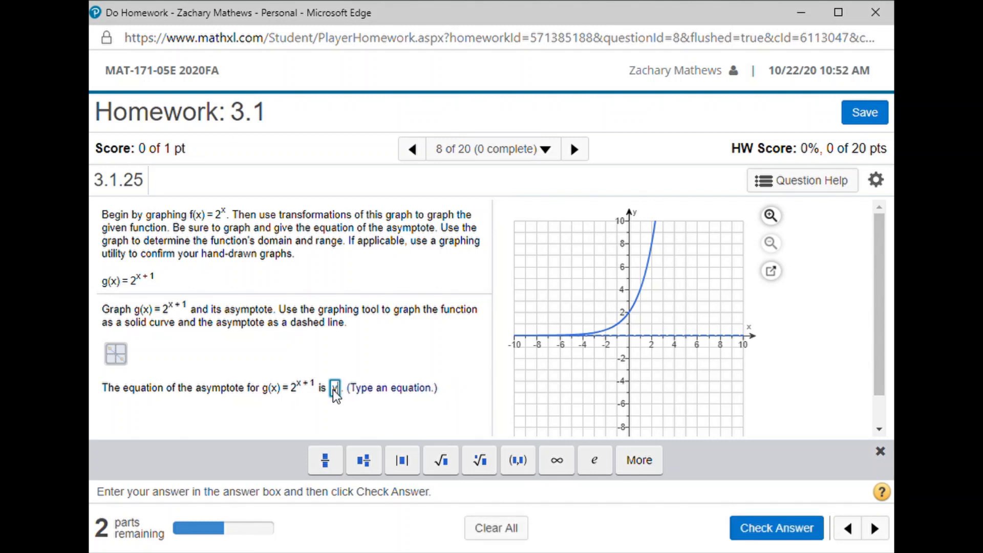
type("= 0")
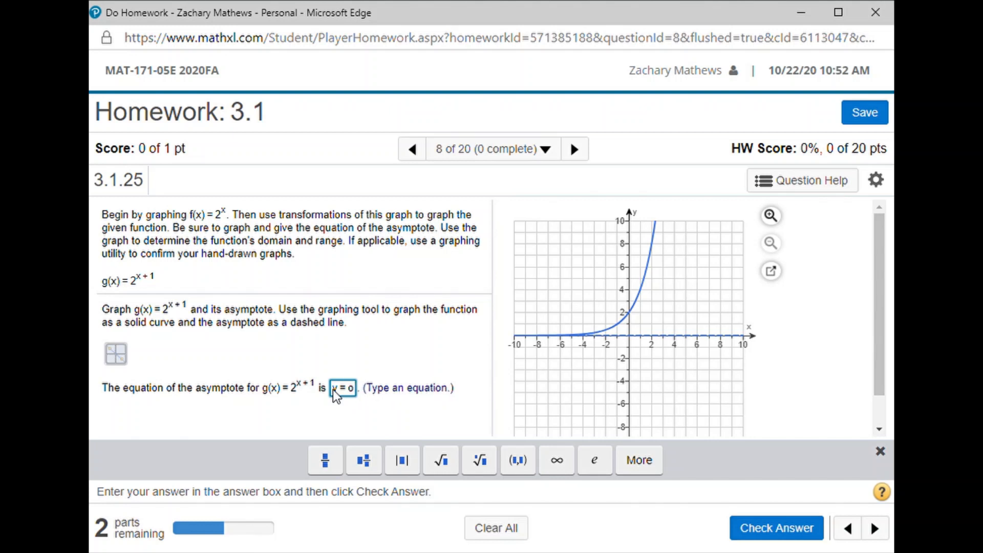
key("BackSpace")
type("0")
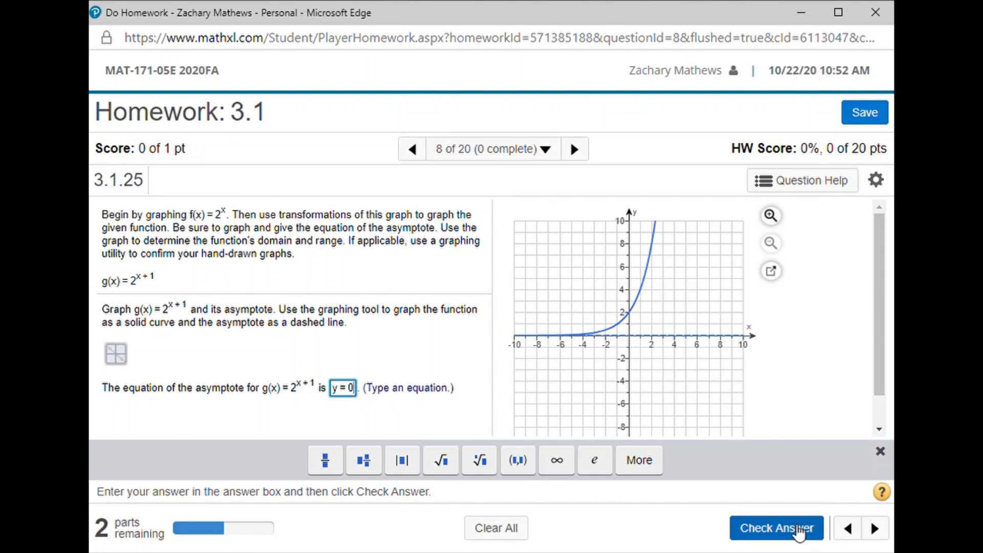
left_click(751, 528)
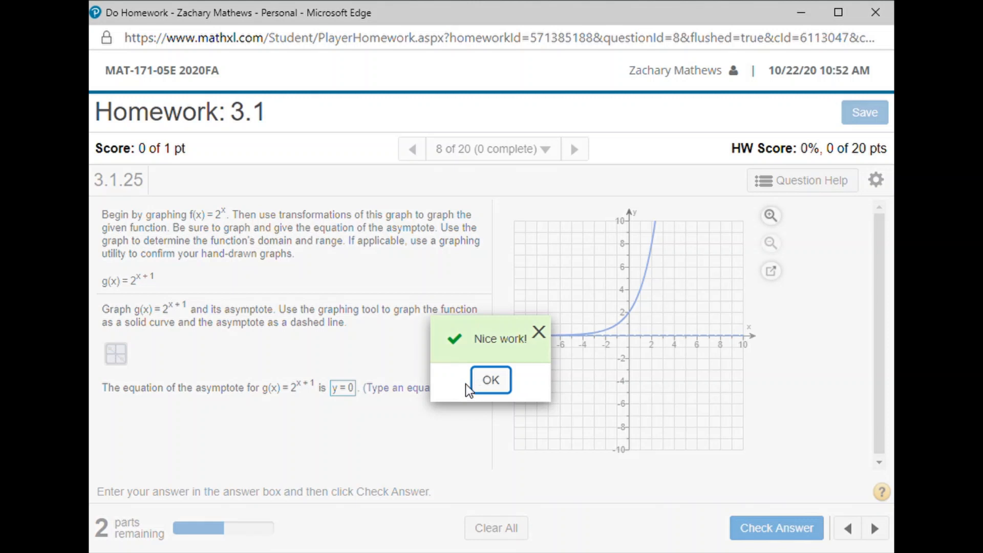
left_click(503, 379)
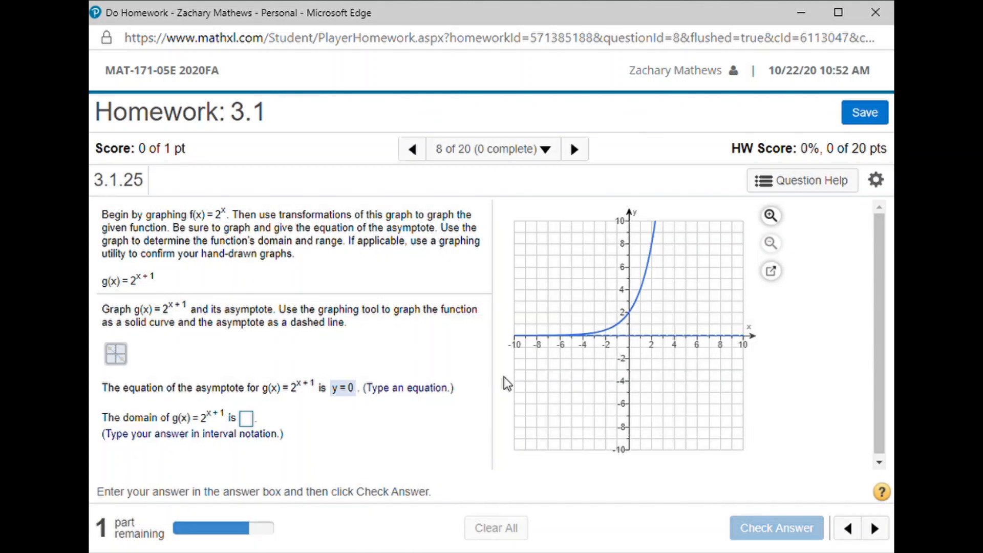
Step: Enter (−∞,∞) as the domain of g(x) in interval notation and check the answer
left_click(246, 418)
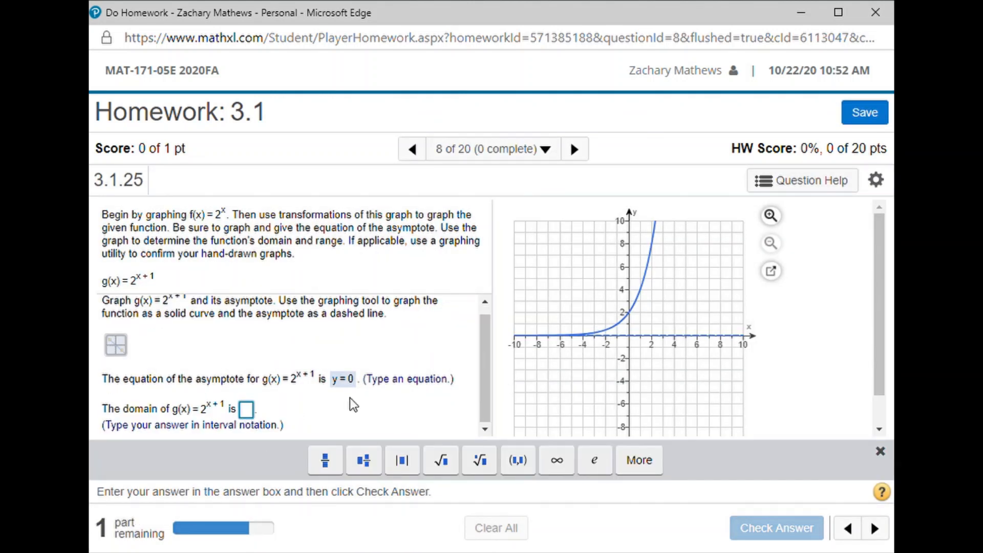
type("(-")
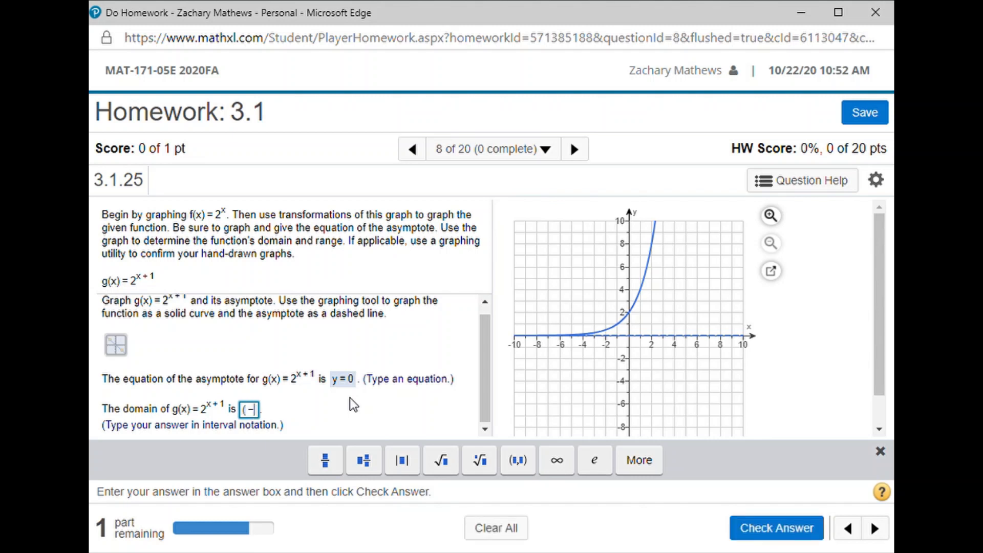
left_click(567, 469)
type(",")
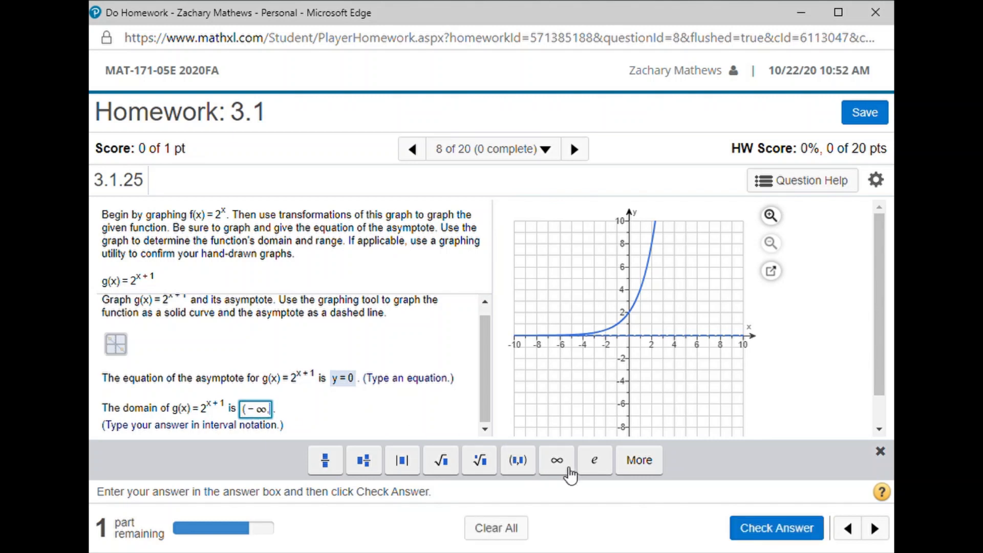
left_click(567, 468)
type(")")
key("Return")
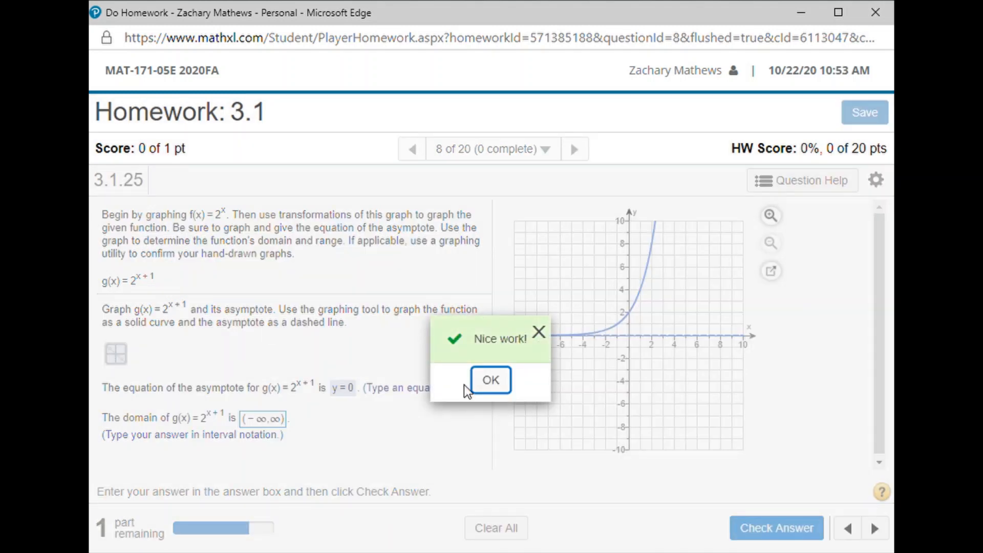
left_click(489, 381)
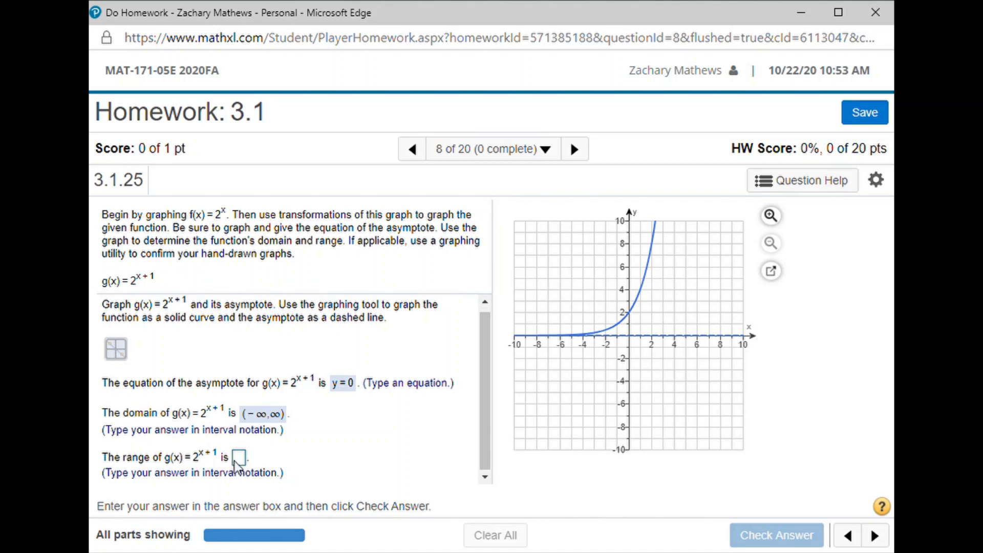
Step: Enter (0,∞) as the range of g(x), submit it and go on to question 9
left_click(238, 458)
type("(")
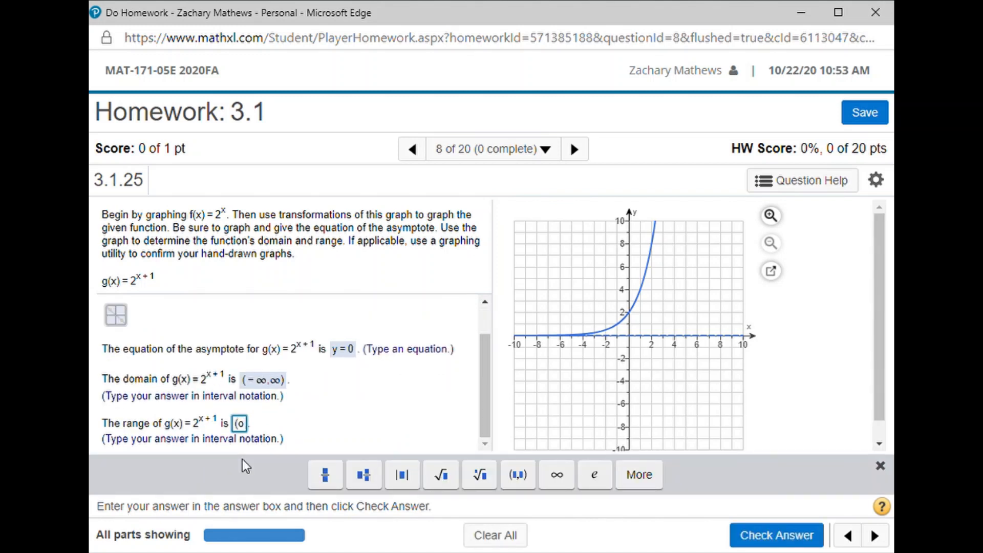
type("0,")
left_click(557, 475)
type(")")
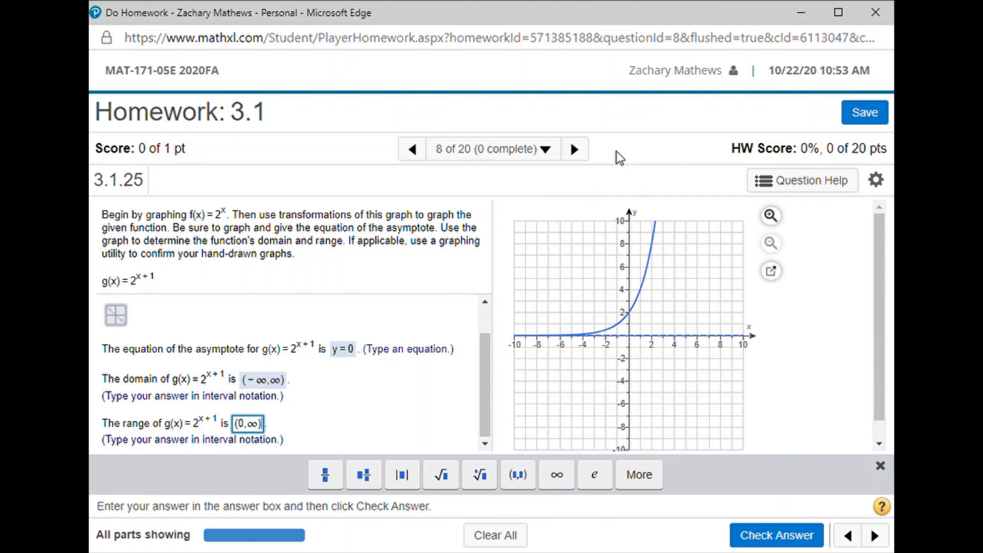
left_click(574, 149)
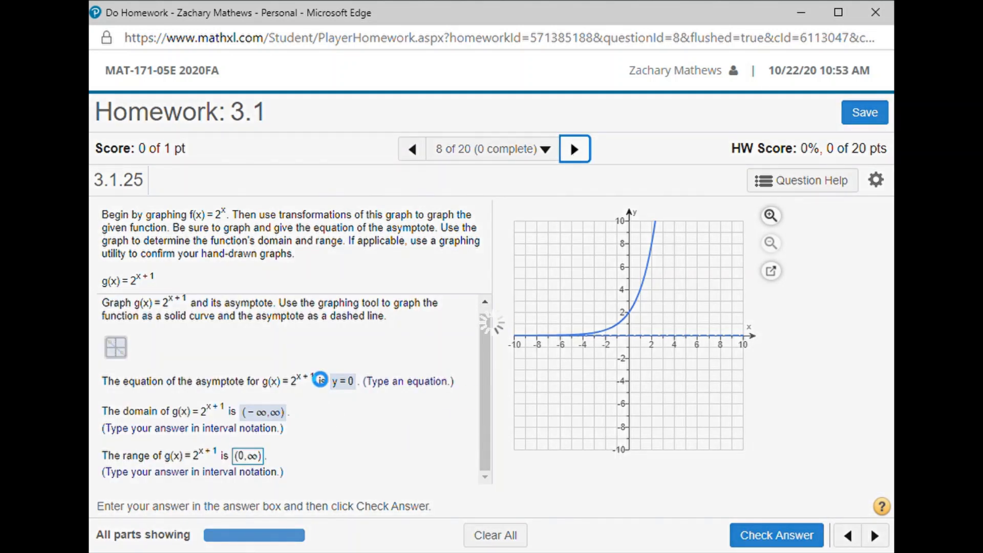
left_click(467, 412)
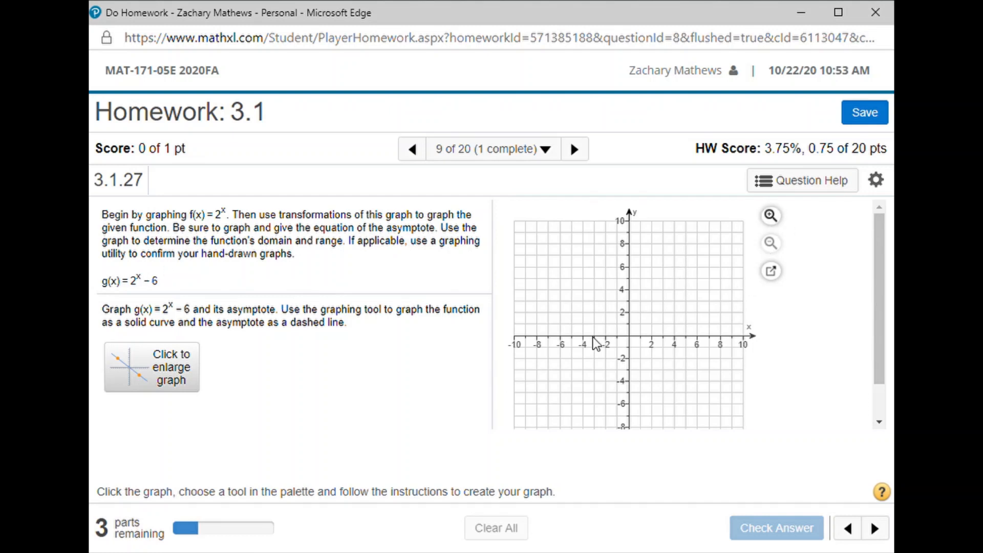
left_click(137, 373)
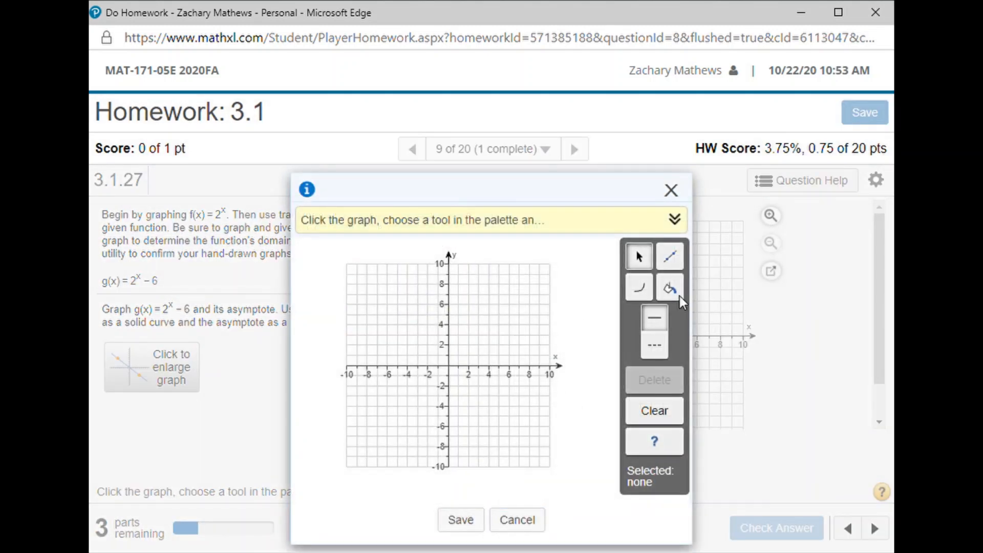
left_click(639, 288)
left_click(449, 356)
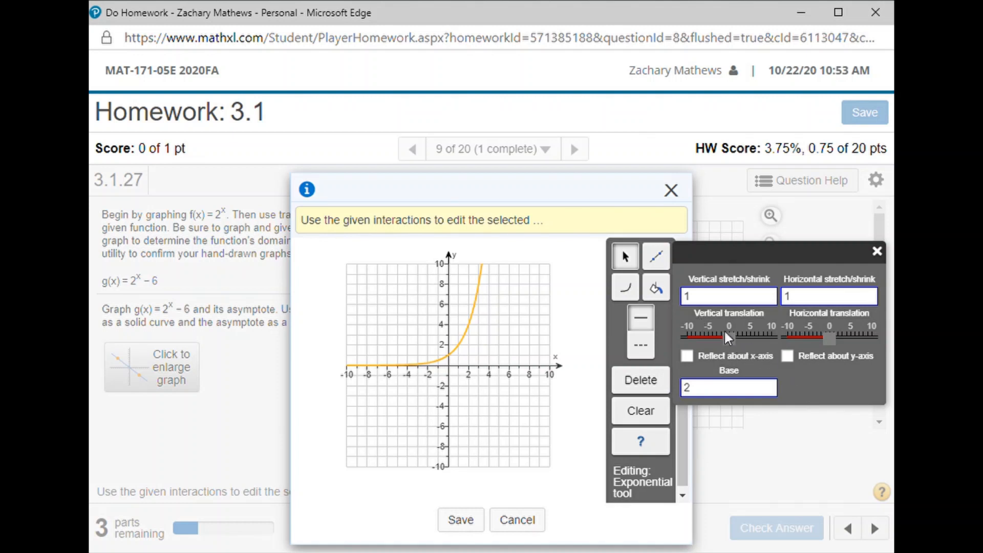
left_click(876, 251)
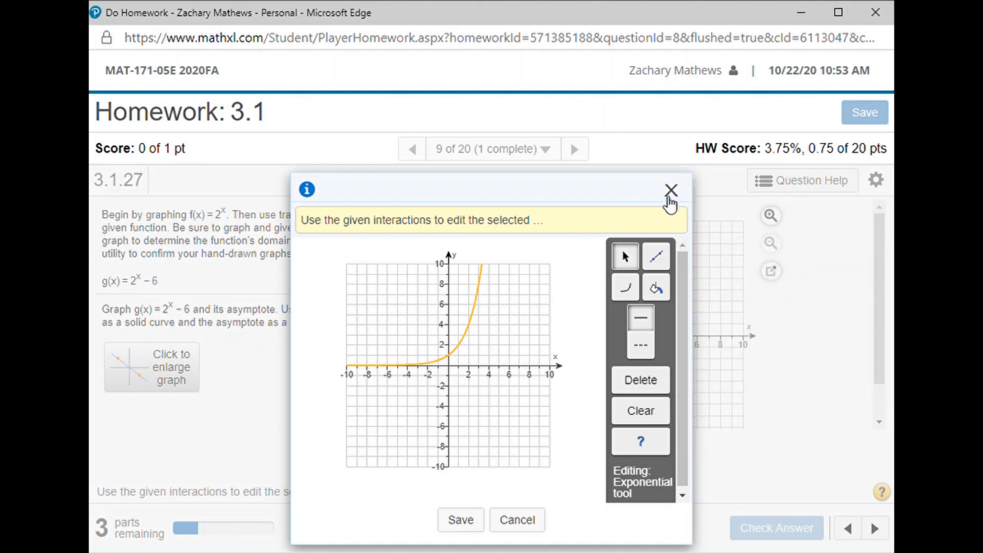
left_click(671, 191)
Step: Go to question 10, enlarge its graph and plot the base 2 exponential curve reflected over the y-axis for g(x) = 2^(−x)
left_click(569, 150)
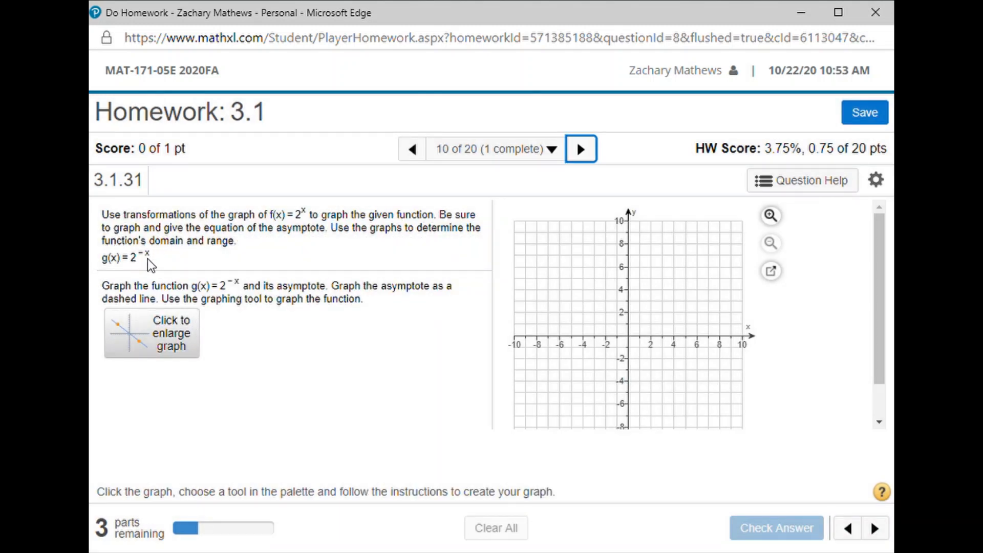
left_click(182, 357)
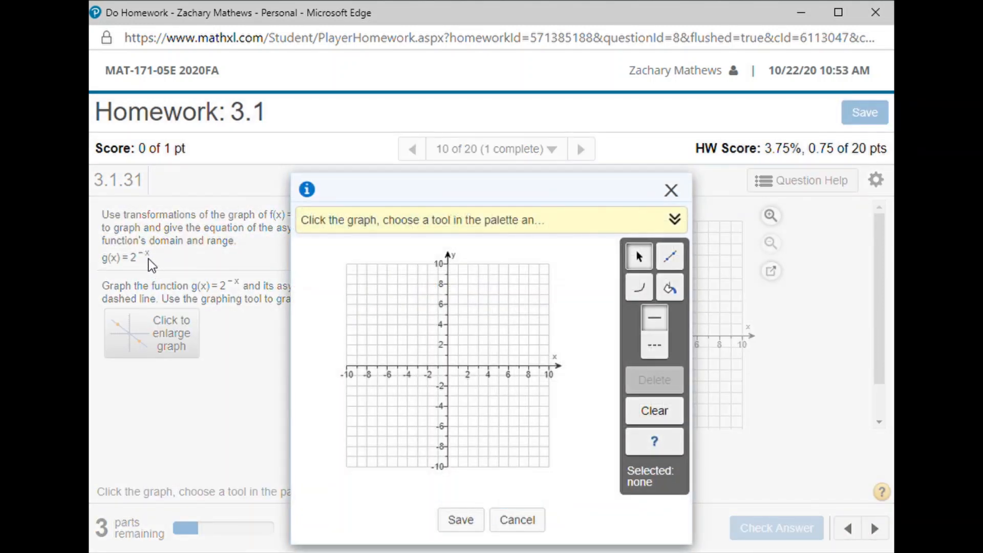
left_click(668, 288)
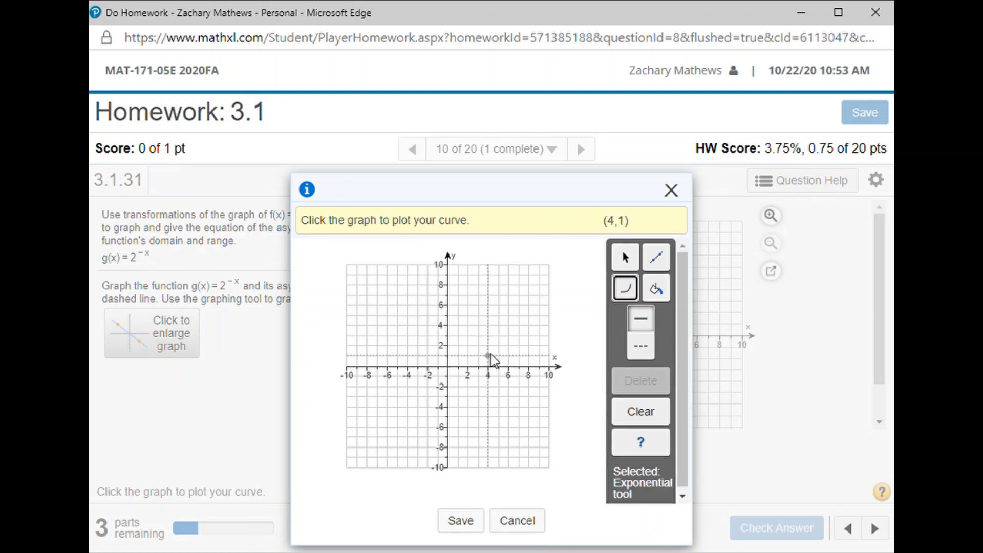
left_click(490, 354)
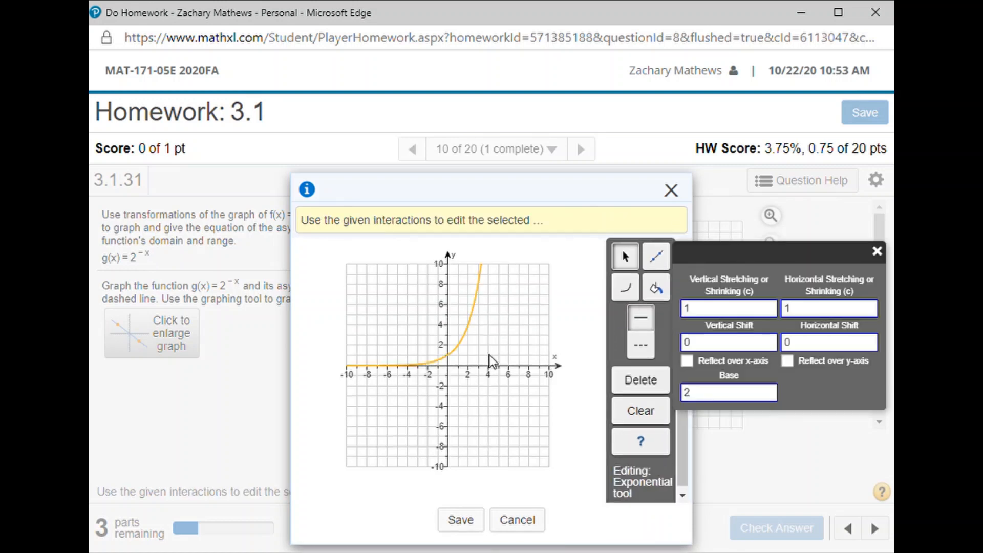
left_click(787, 361)
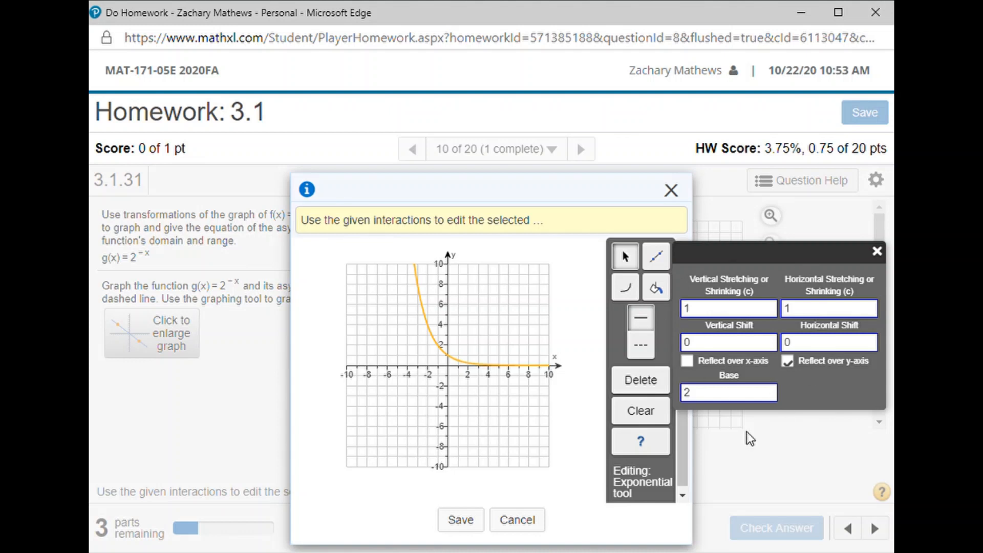
left_click(876, 251)
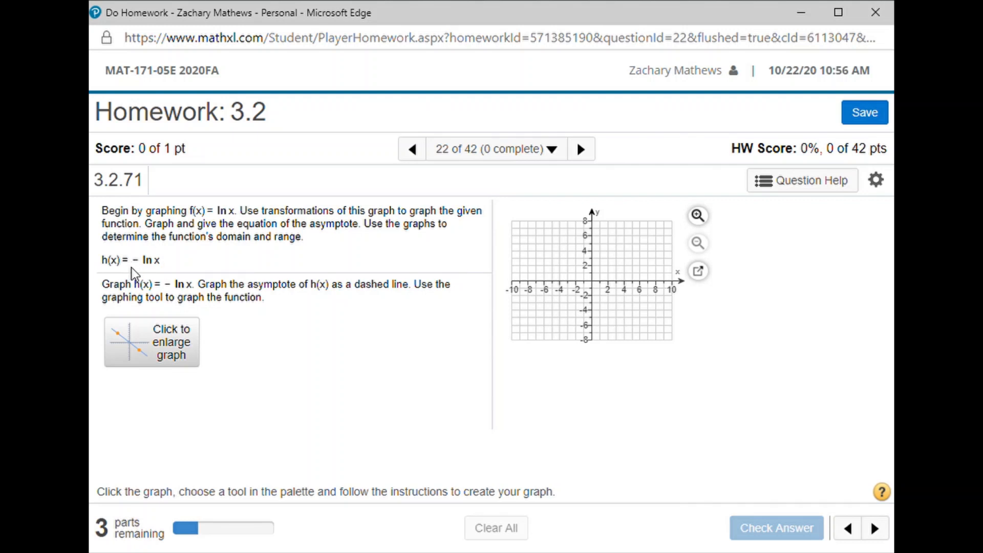
Step: Enlarge the graph of Homework 3.2 question 22 and plot the base e logarithm curve reflected over the x-axis for h(x) = −ln x
left_click(170, 362)
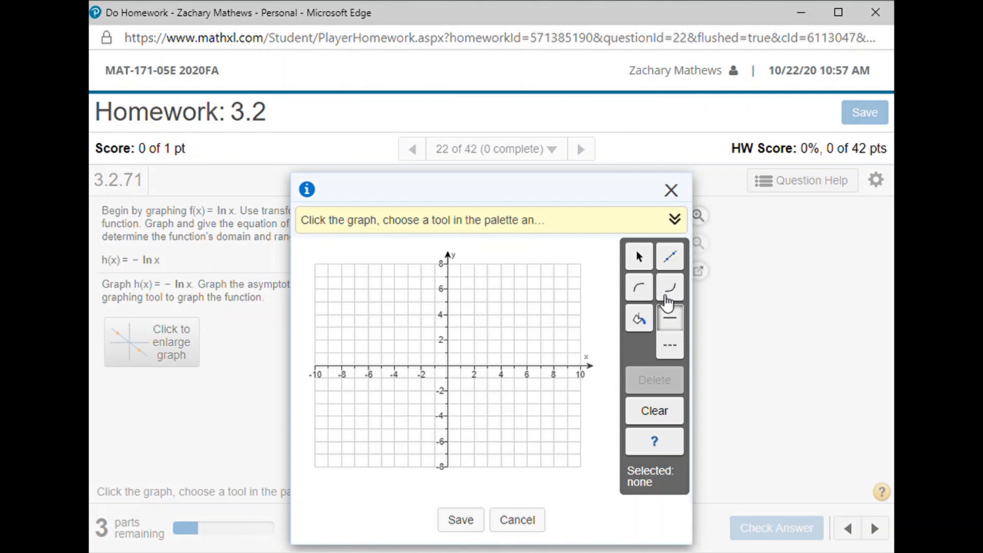
left_click(639, 291)
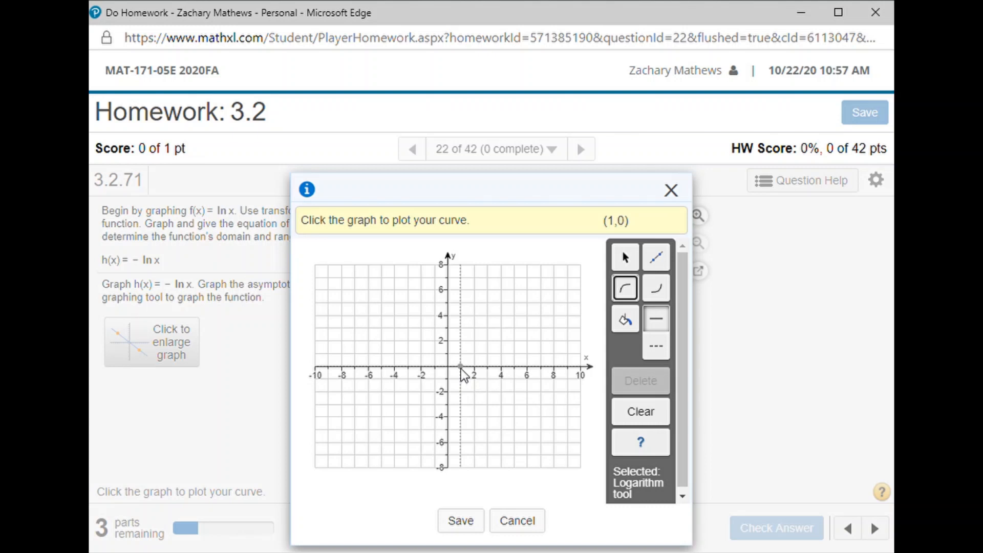
left_click(461, 367)
left_click(448, 294)
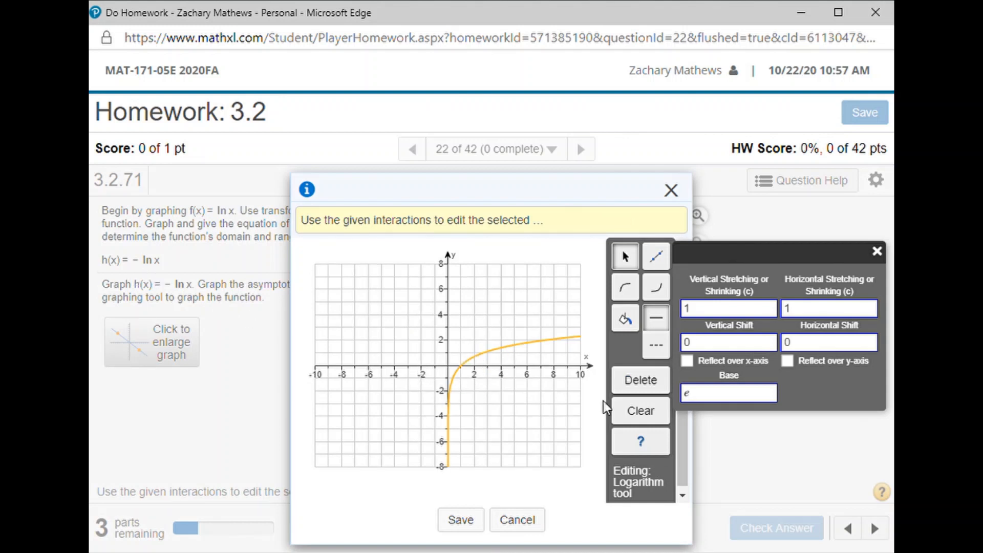
left_click(686, 360)
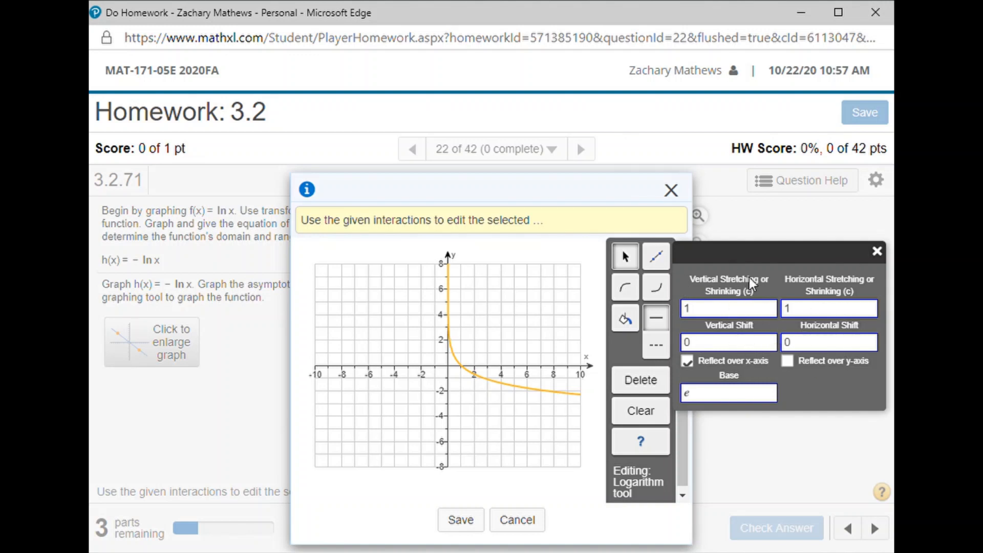
left_click(876, 251)
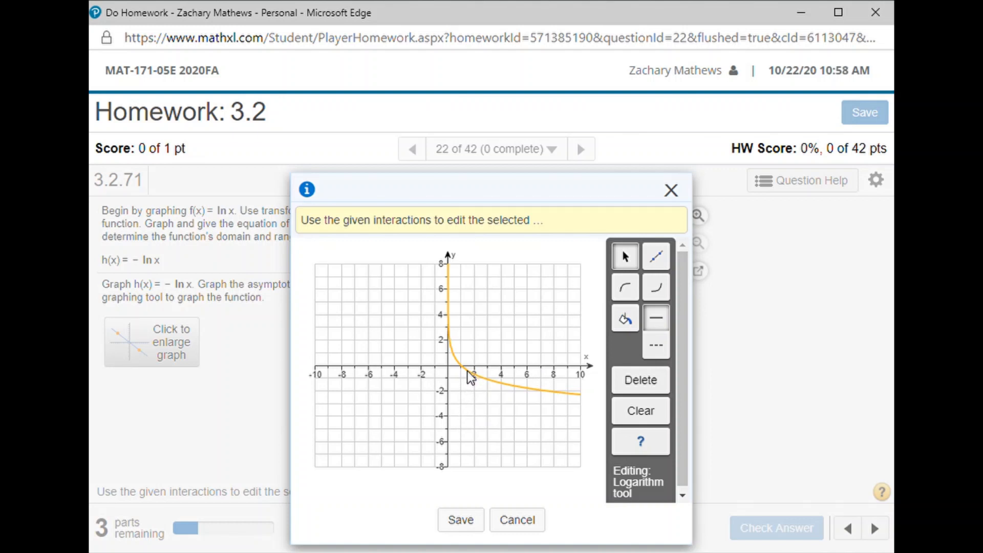
Step: Add an unreflected base e logarithm curve to the graph, then clear everything from the grid
left_click(625, 287)
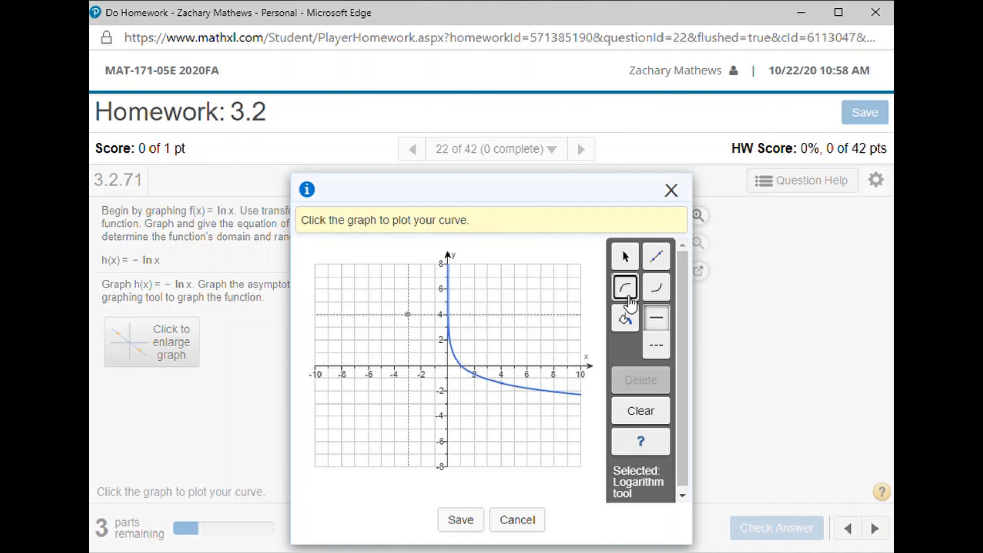
left_click(398, 379)
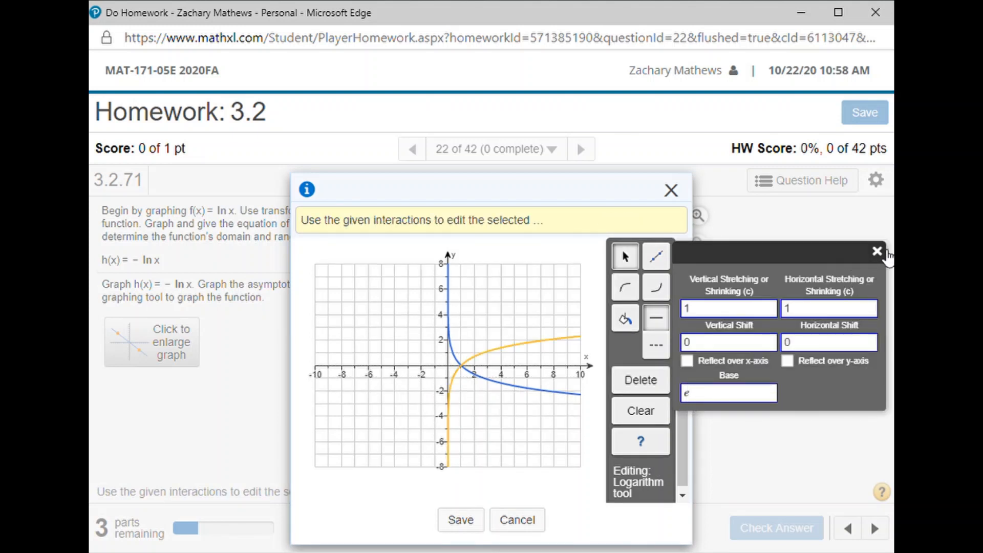
left_click(876, 251)
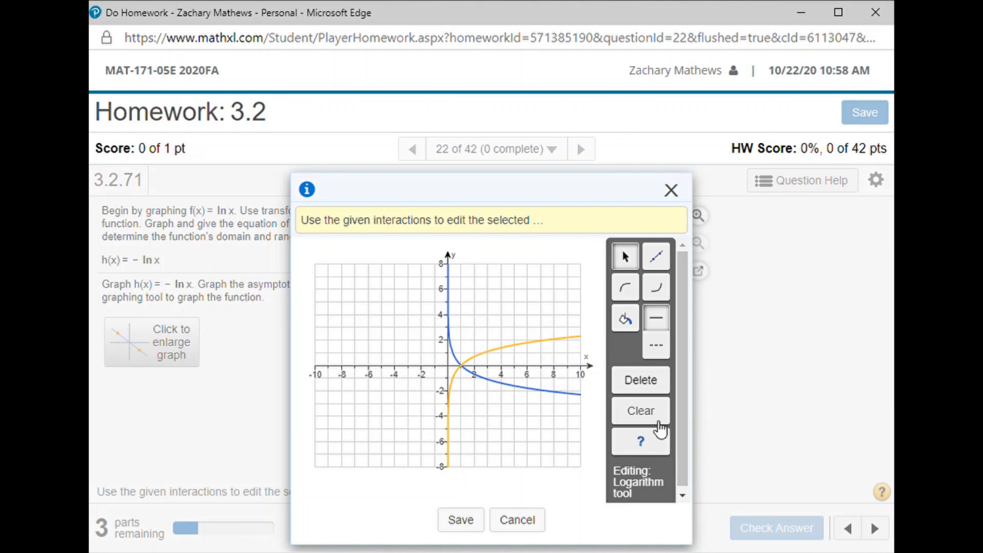
left_click(641, 410)
left_click(461, 404)
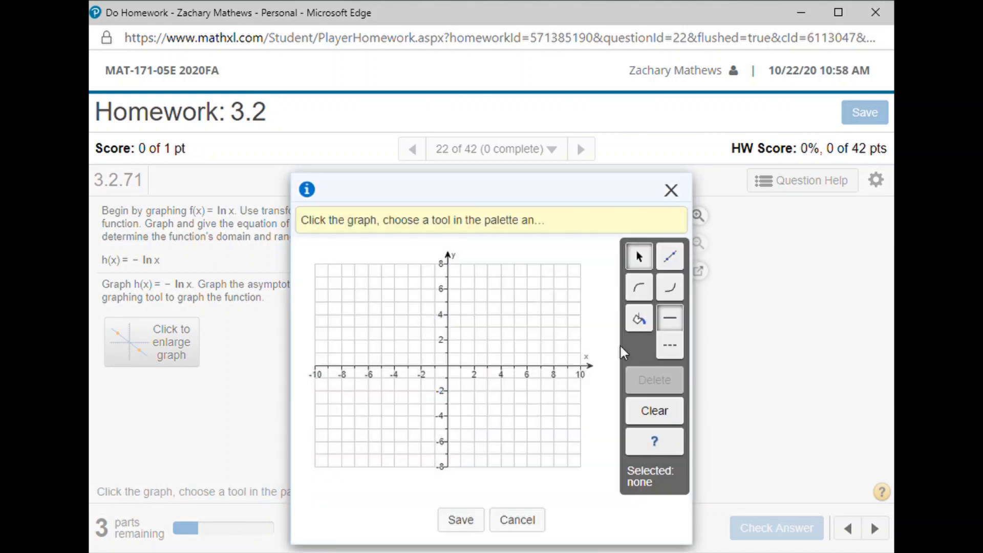
Step: Redraw h(x) = −ln x on the empty grid with the Logarithm tool, reflected only over the x-axis
left_click(639, 287)
left_click(508, 357)
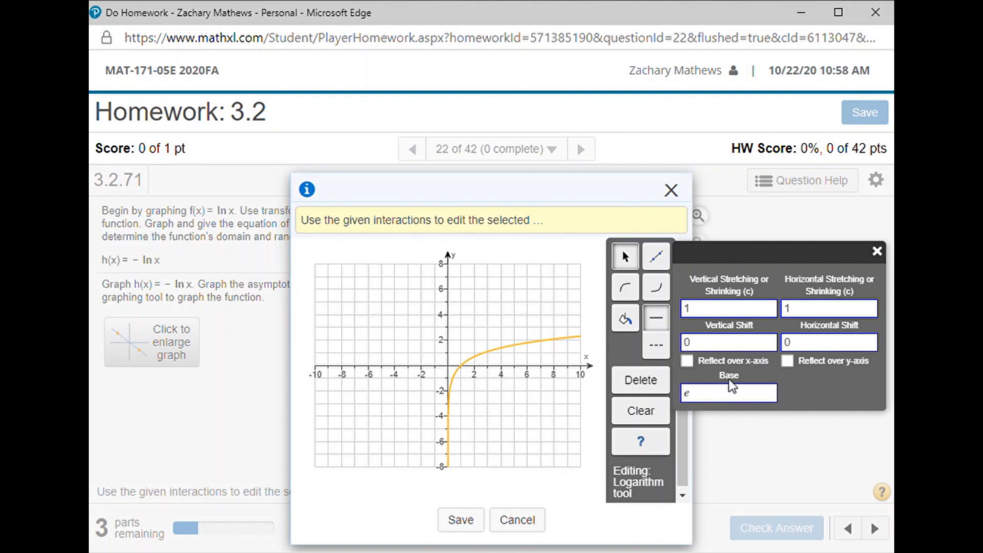
left_click(787, 360)
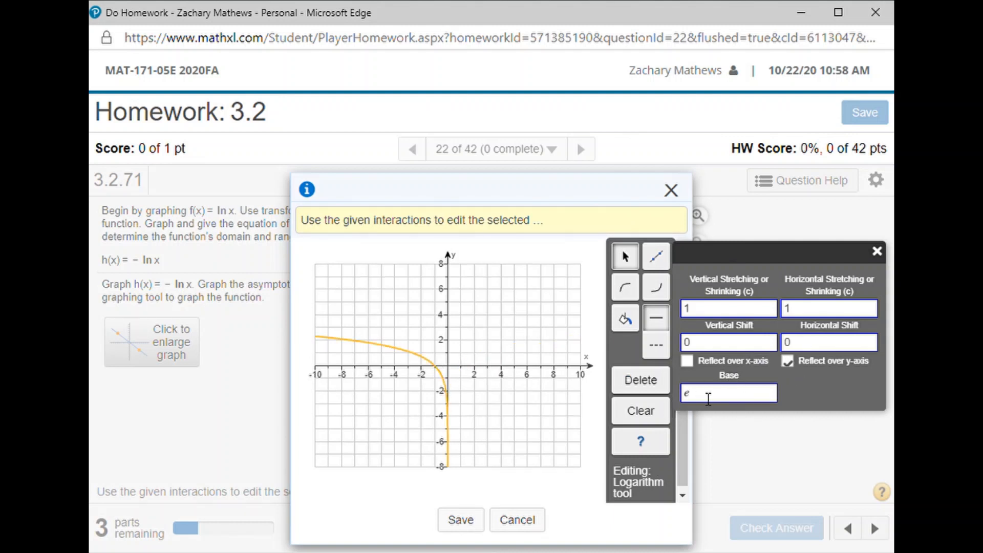
left_click(787, 361)
left_click(687, 361)
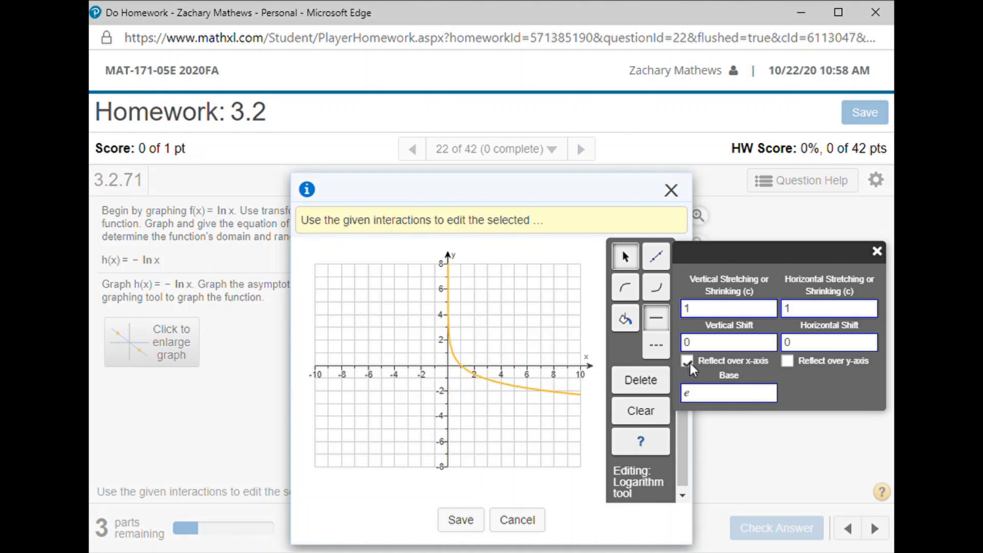
left_click(877, 252)
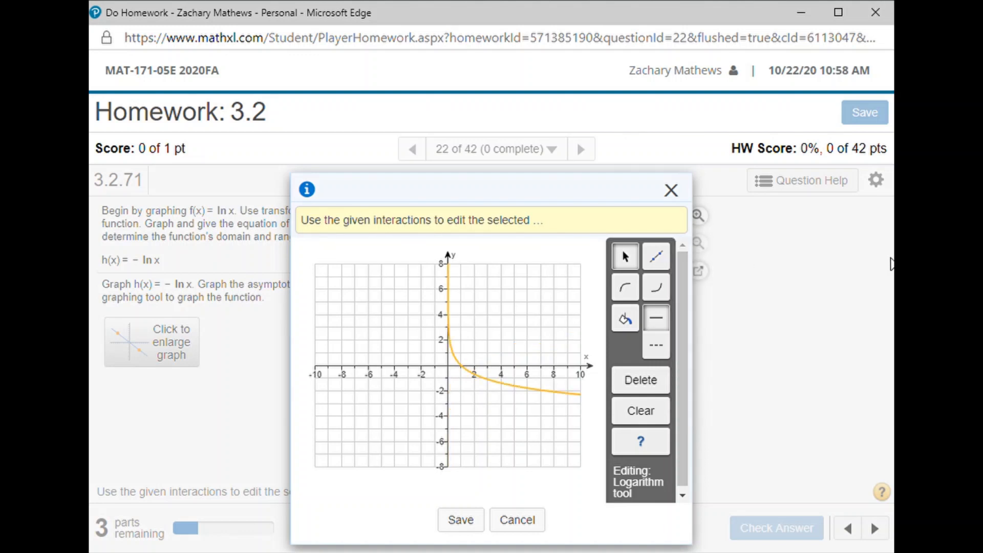
Step: Draw the vertical asymptote as a dashed line through (0,6) and (0,−4), save the graph and check the answer
left_click(658, 260)
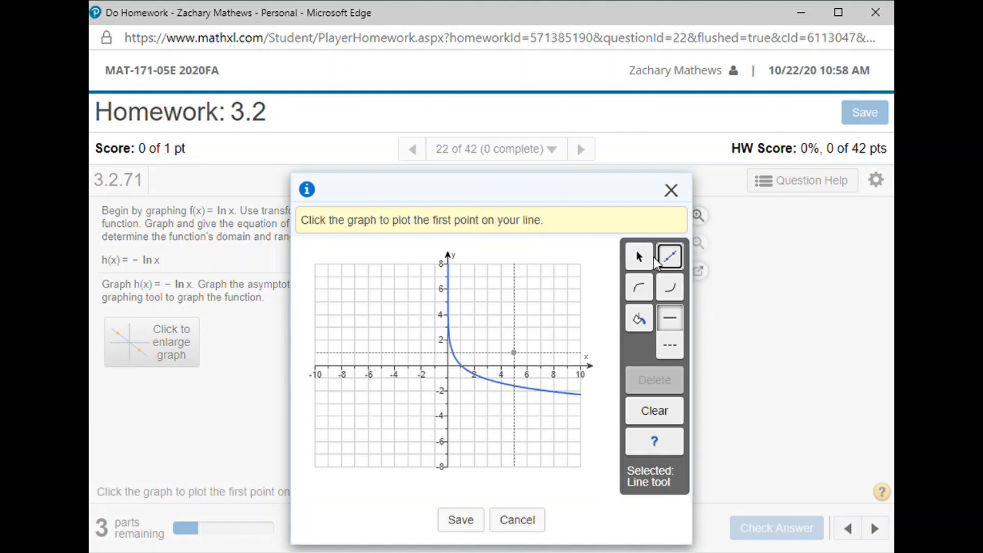
left_click(667, 342)
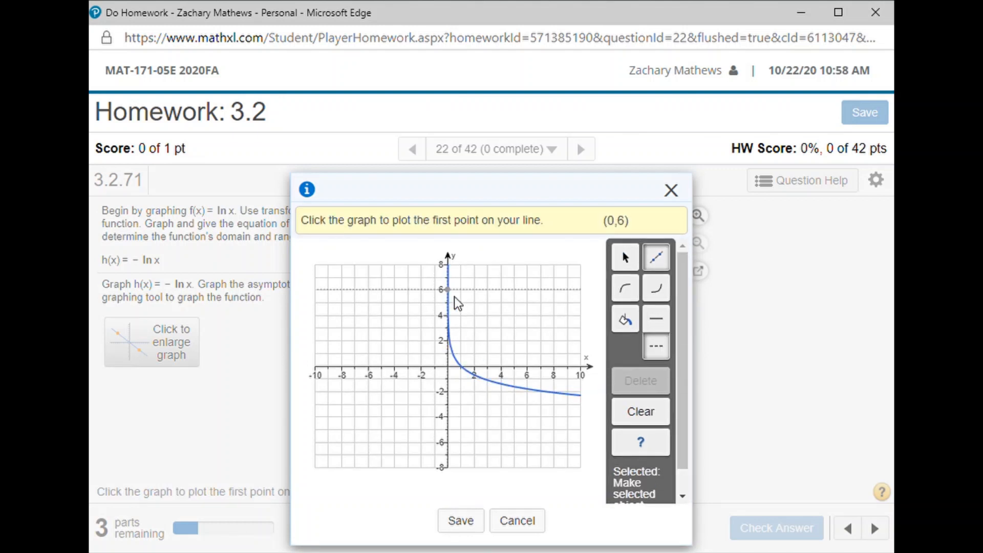
left_click(448, 289)
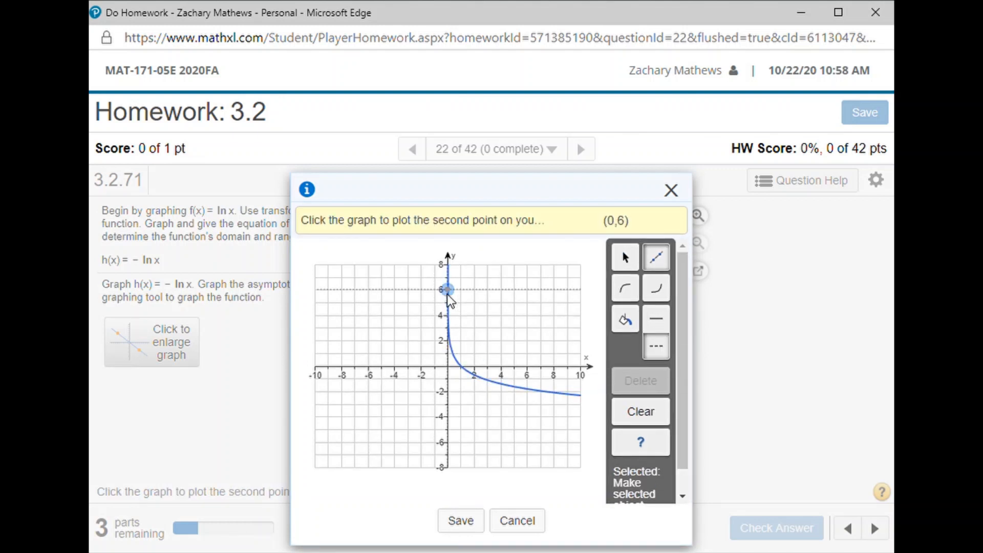
left_click(448, 415)
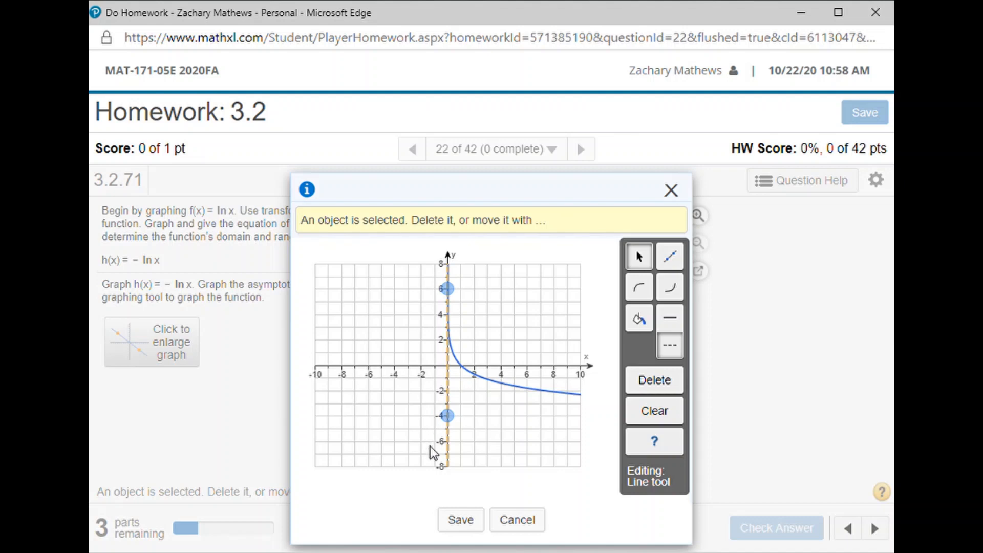
left_click(460, 519)
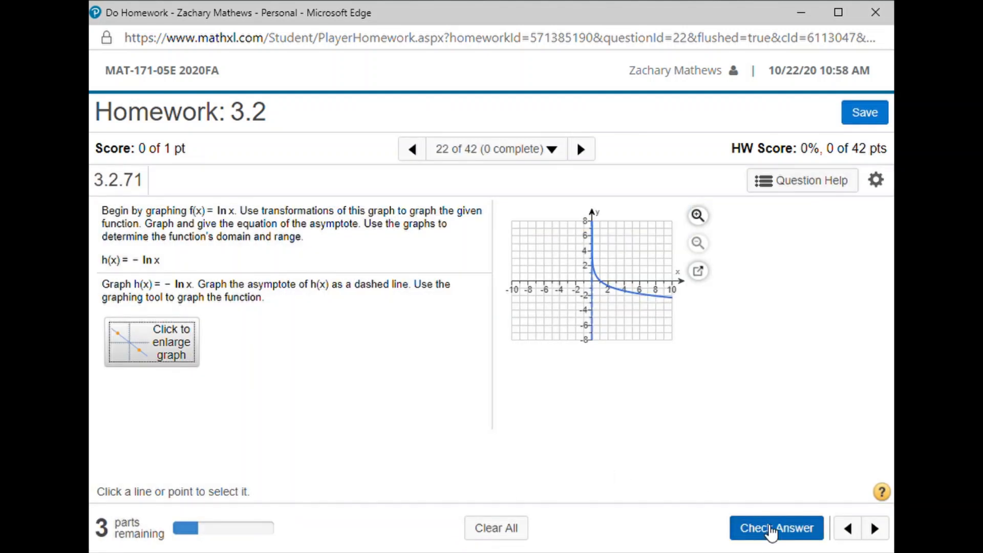
left_click(772, 529)
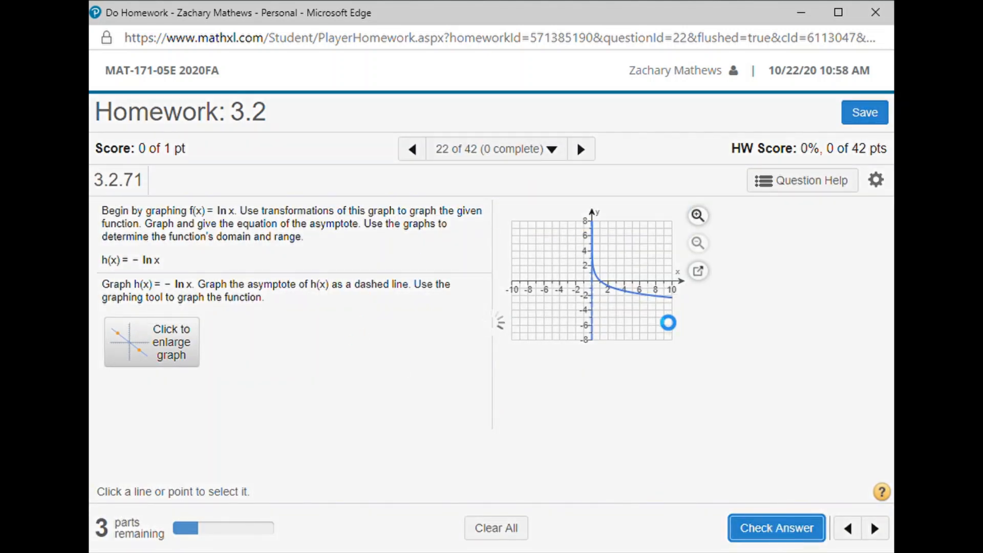